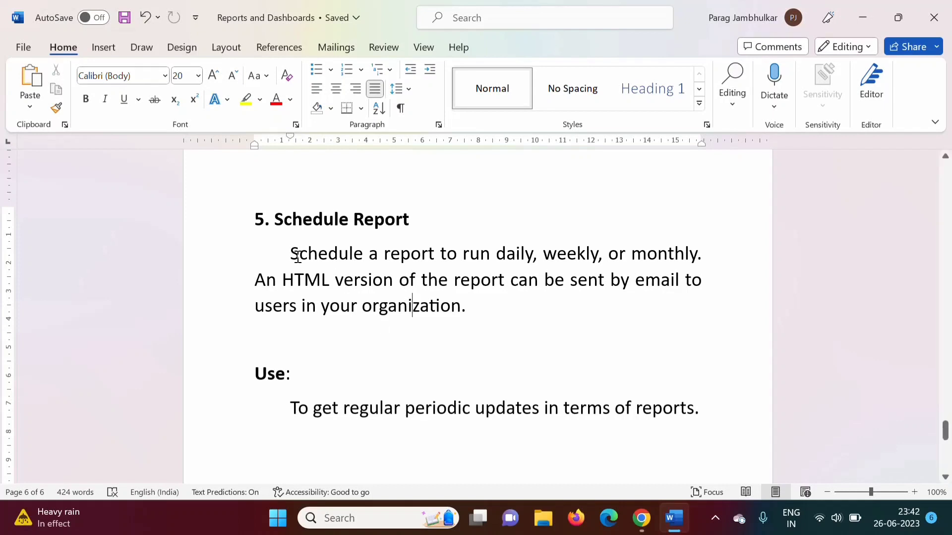
Step: In the notes, highlight the Schedule Report heading and its lines on frequency, HTML email and purpose
left_click_drag(274, 219, 423, 219)
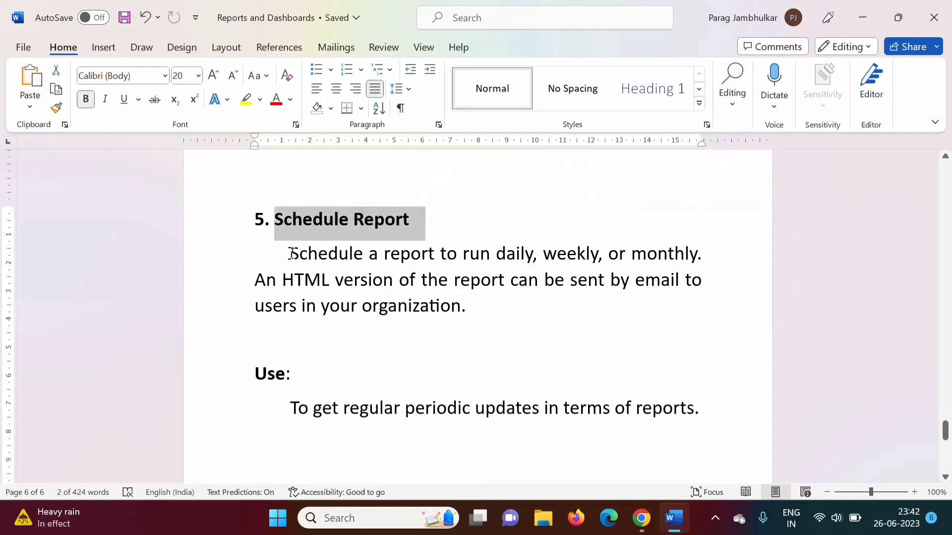
left_click_drag(292, 254, 698, 255)
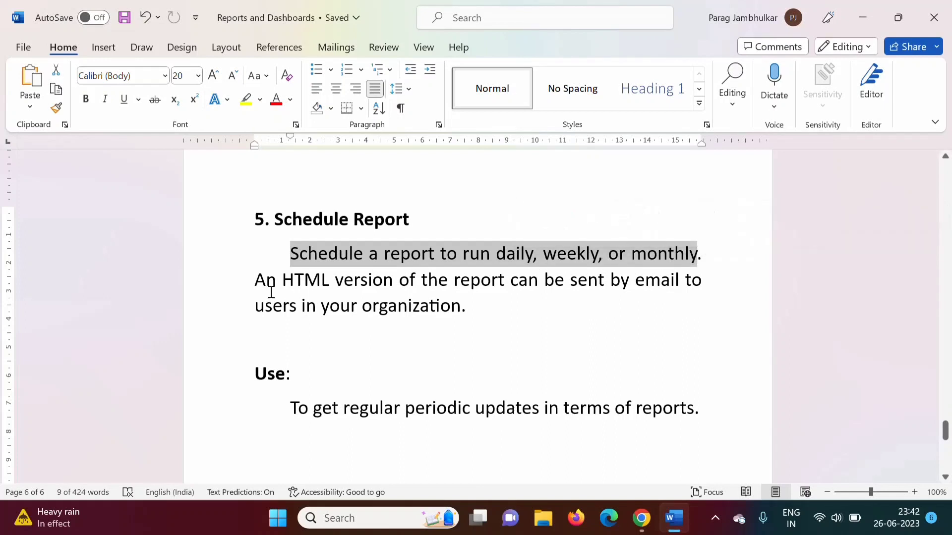
left_click_drag(255, 280, 470, 316)
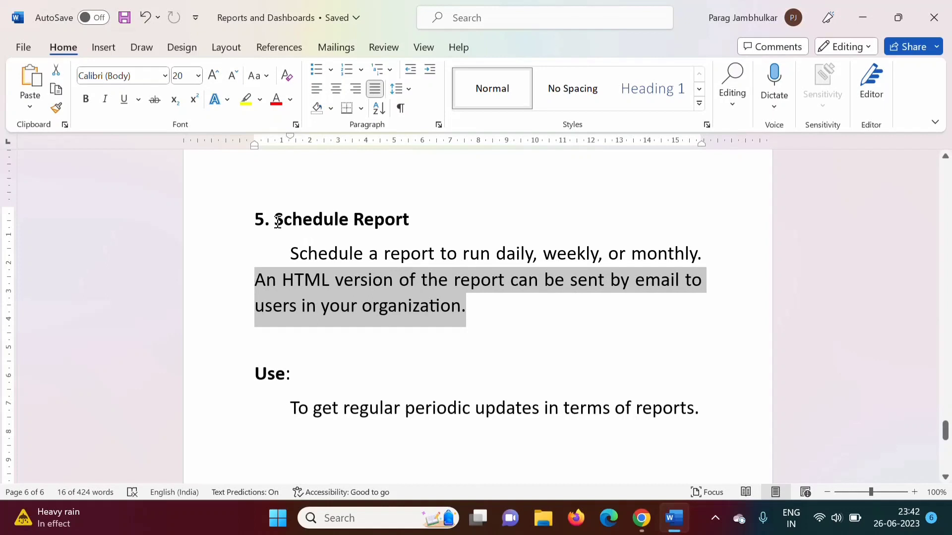
left_click_drag(277, 222, 423, 219)
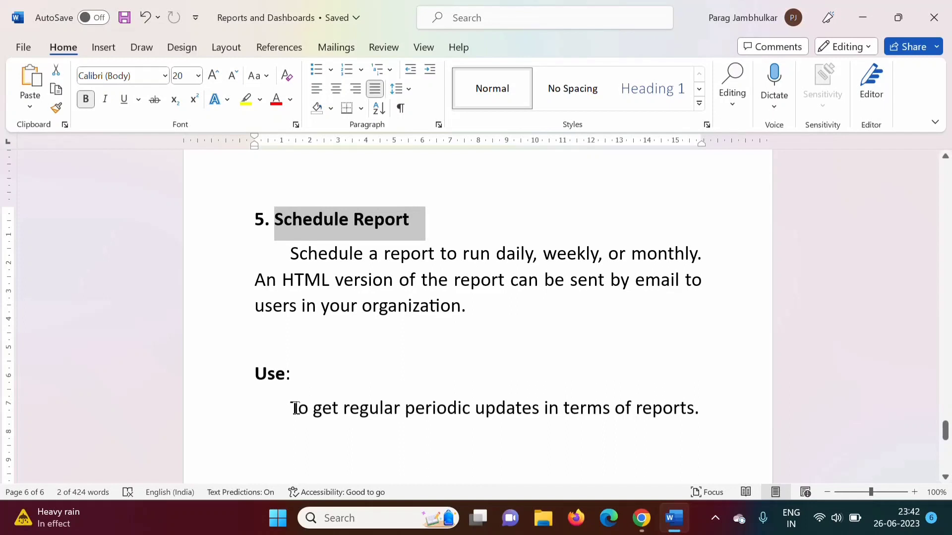
left_click_drag(295, 408, 712, 406)
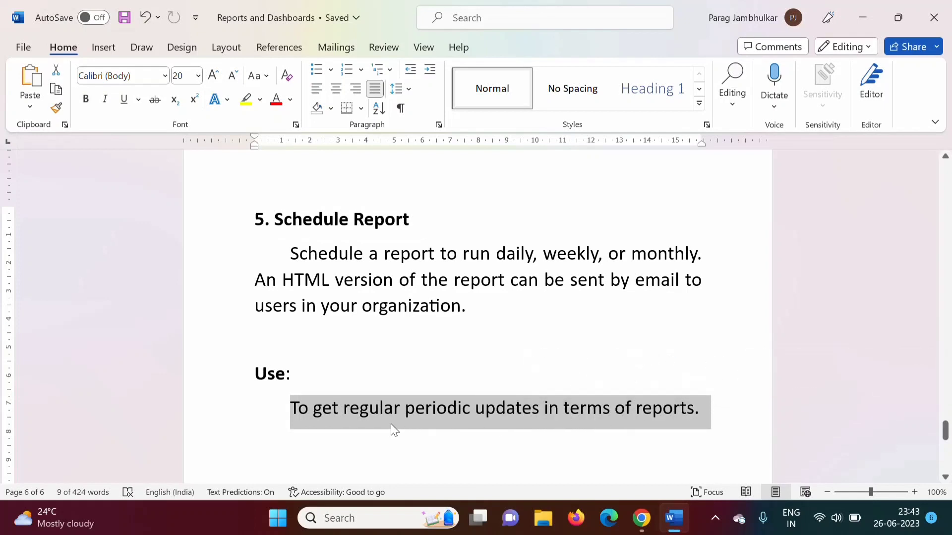
left_click_drag(269, 218, 470, 215)
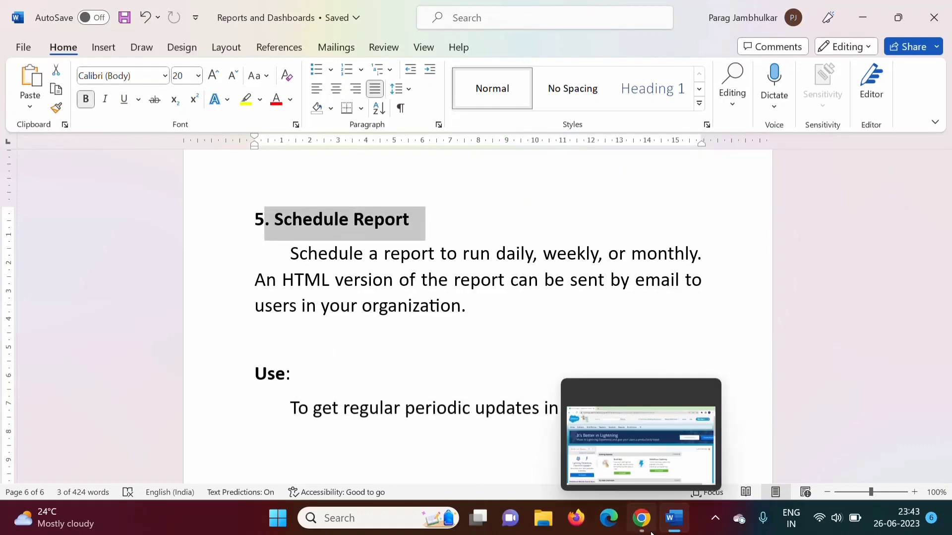
Step: Open Test2 Summary Report from Reports and run it now: 12 records, $8,569,000,000 total
left_click(642, 520)
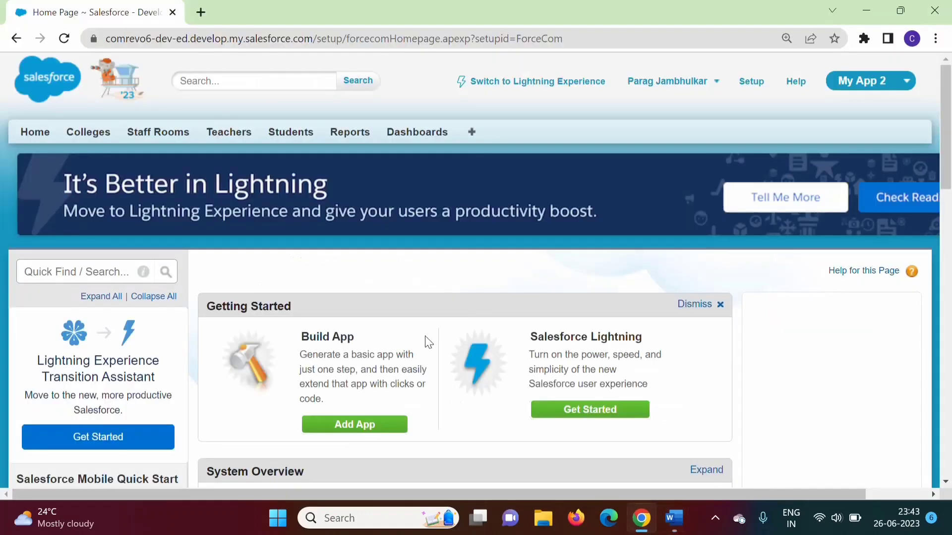
left_click(348, 142)
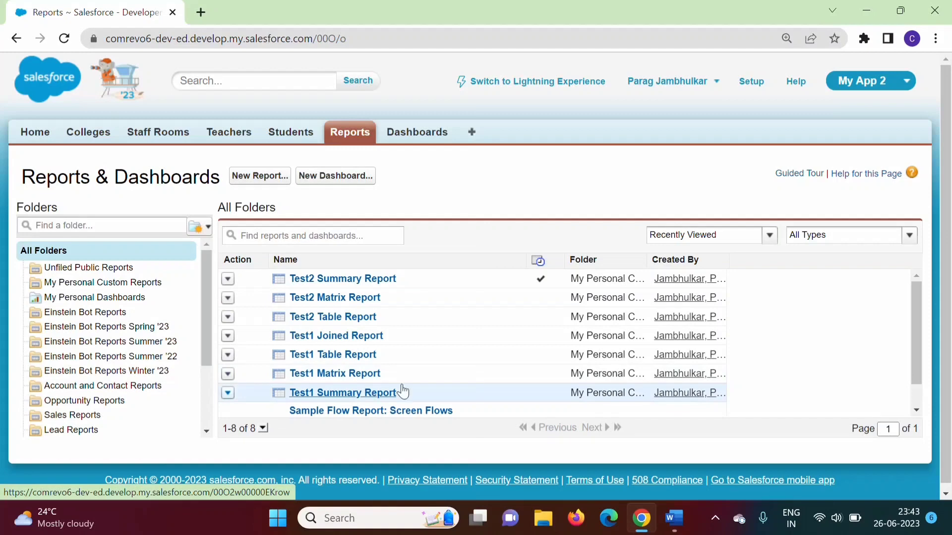
left_click(331, 286)
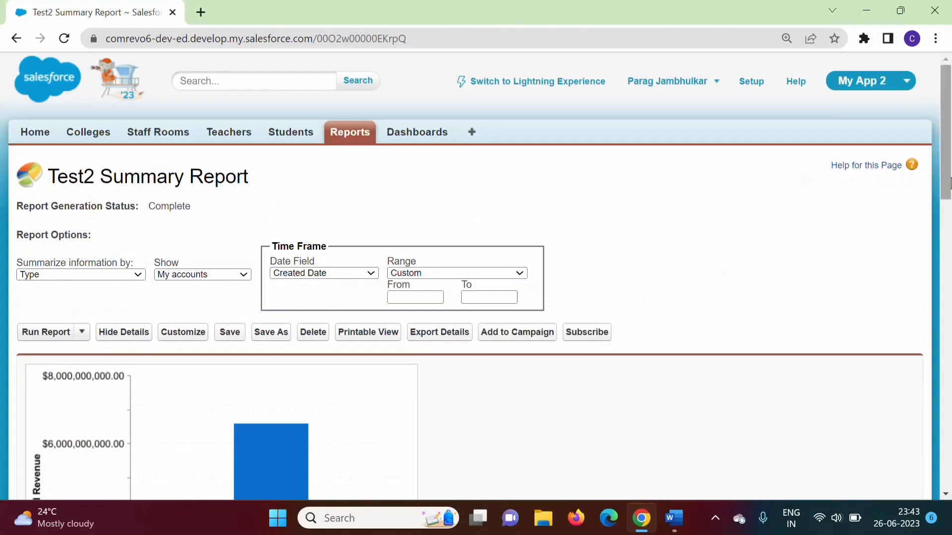
left_click_drag(949, 184, 949, 119)
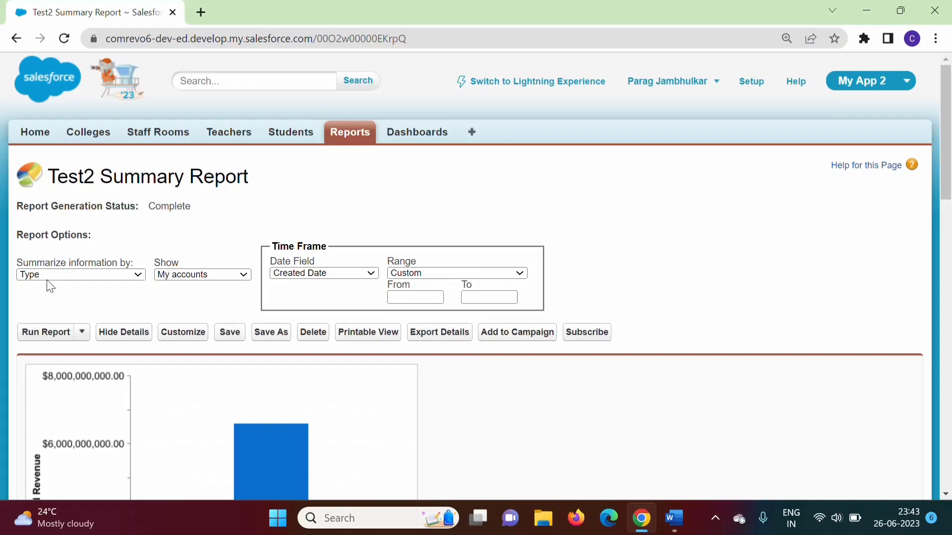
left_click(83, 338)
left_click(83, 339)
left_click(82, 340)
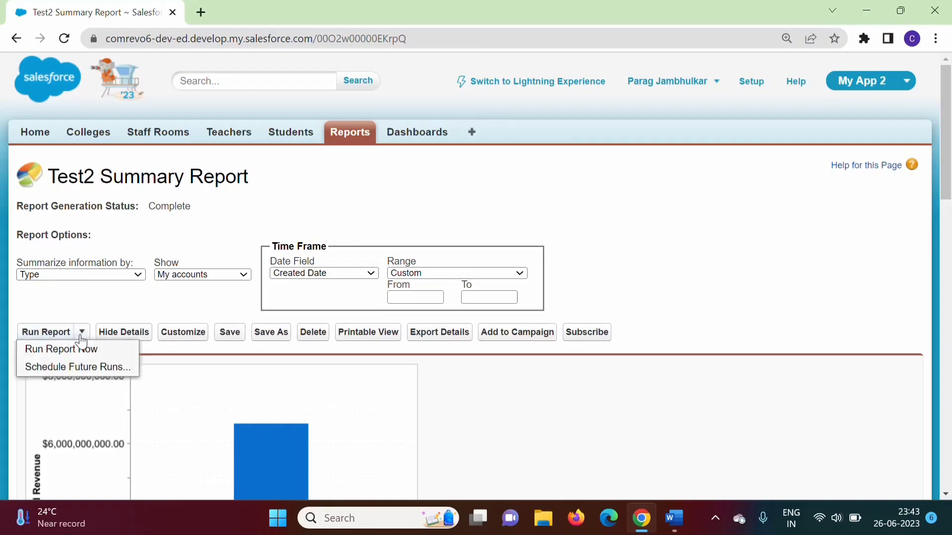
left_click(58, 350)
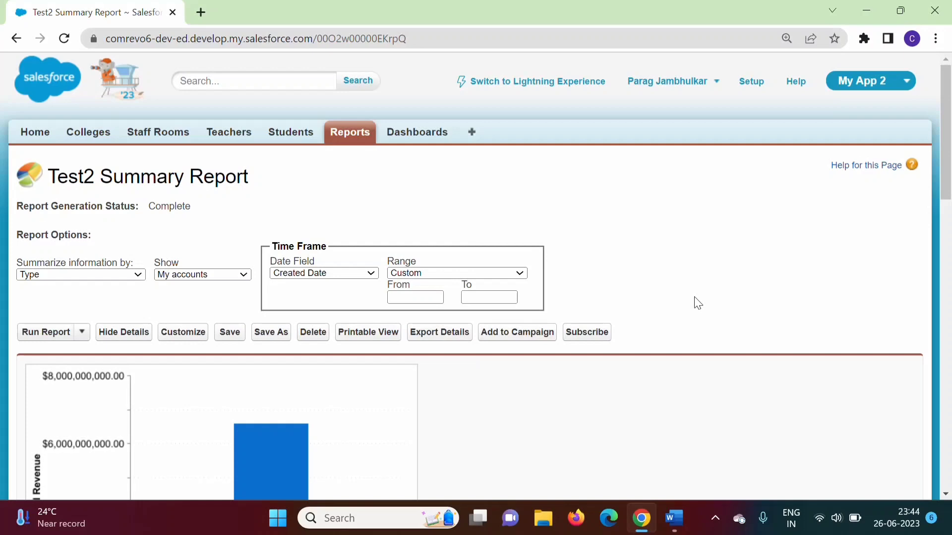
left_click_drag(946, 132, 946, 421)
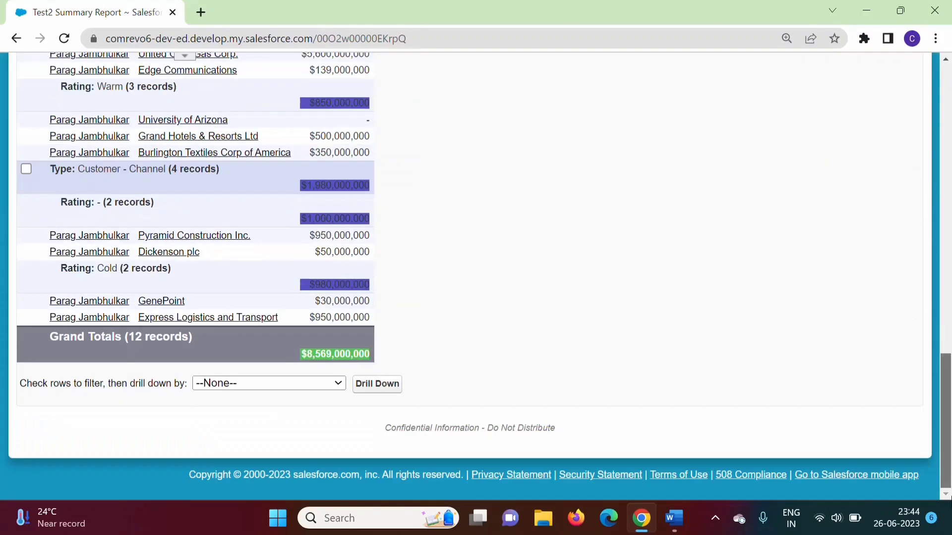
scroll(618, 229, "up", 15)
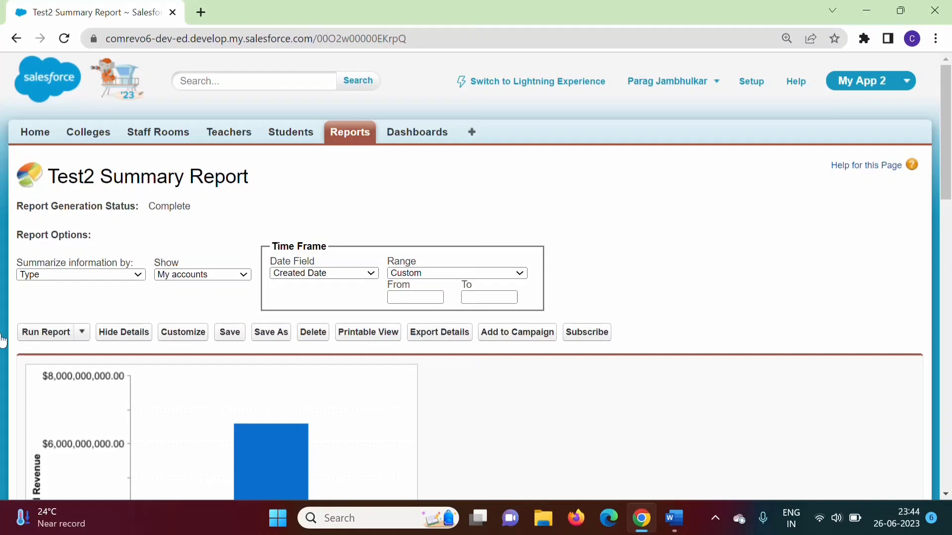
Step: Open Schedule Future Runs for Test2 Summary Report, showing daily 11:00 PM runs from 6/26/2023 to 7/26/2023
left_click(84, 338)
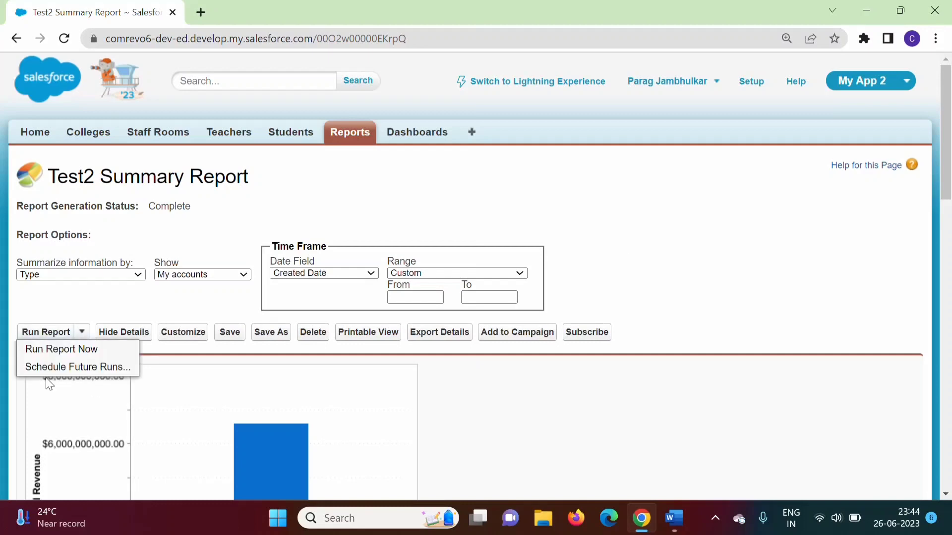
left_click(92, 368)
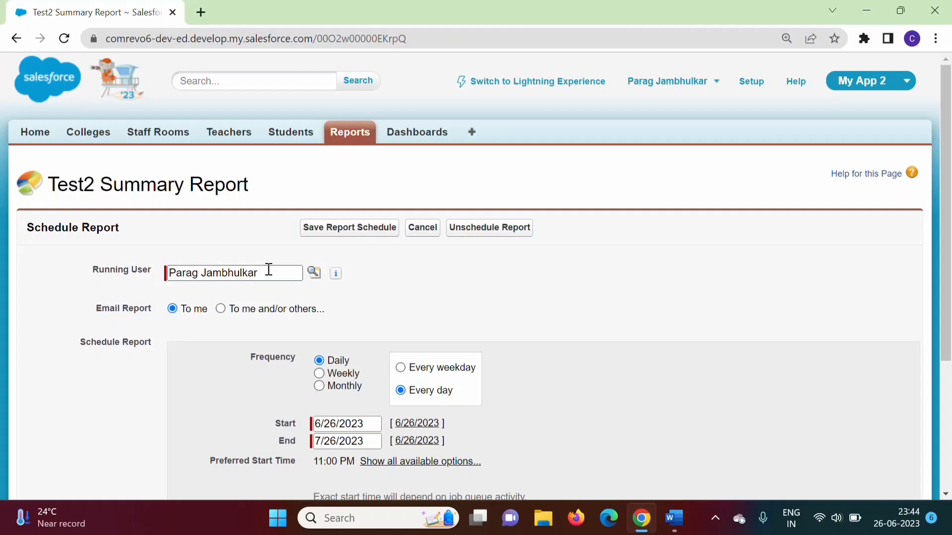
left_click_drag(270, 273, 168, 280)
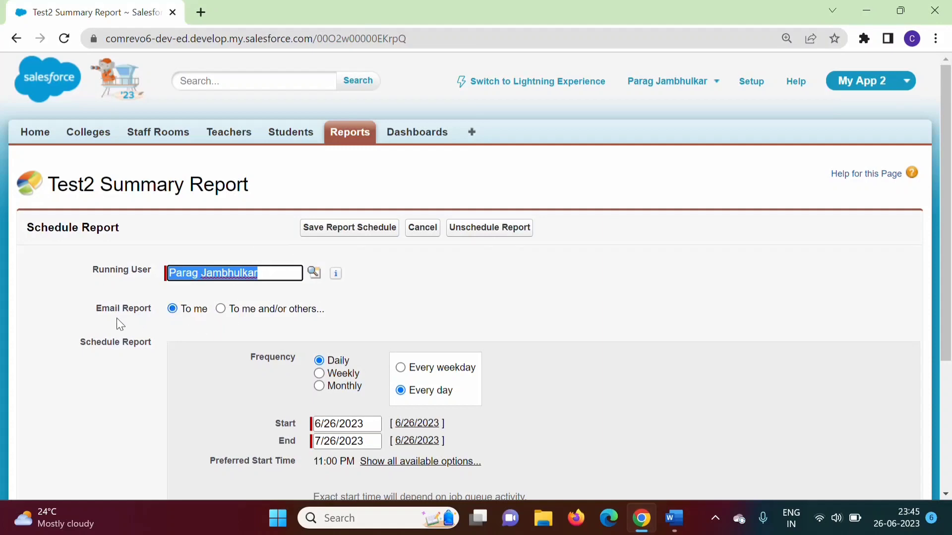
Step: Review the 'To me and/or others' recipient search options, then set Email Report back to 'To me'
left_click(221, 310)
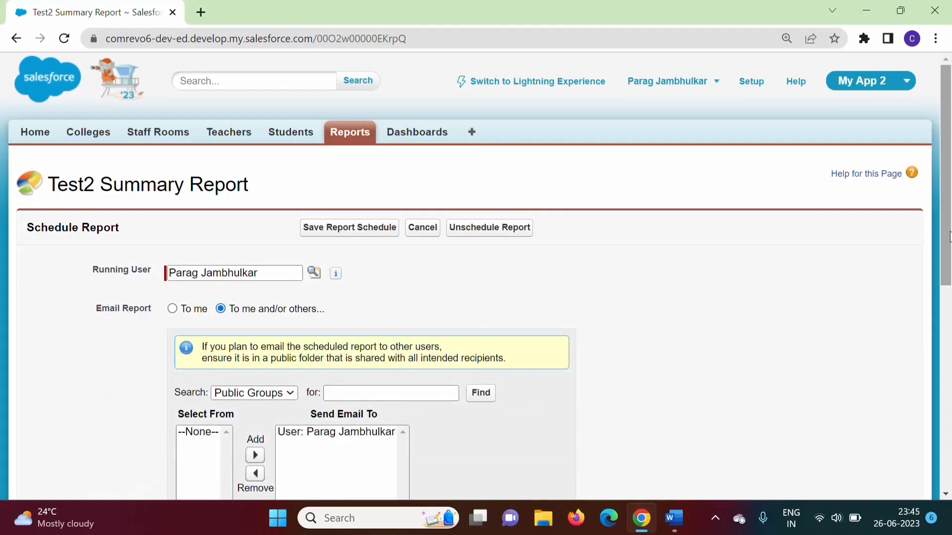
scroll(305, 337, "down", 2)
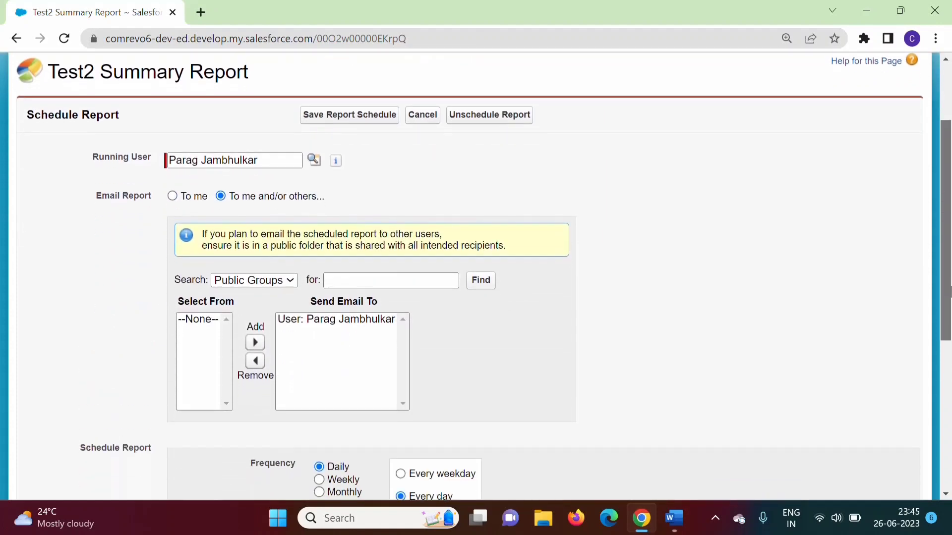
left_click(288, 281)
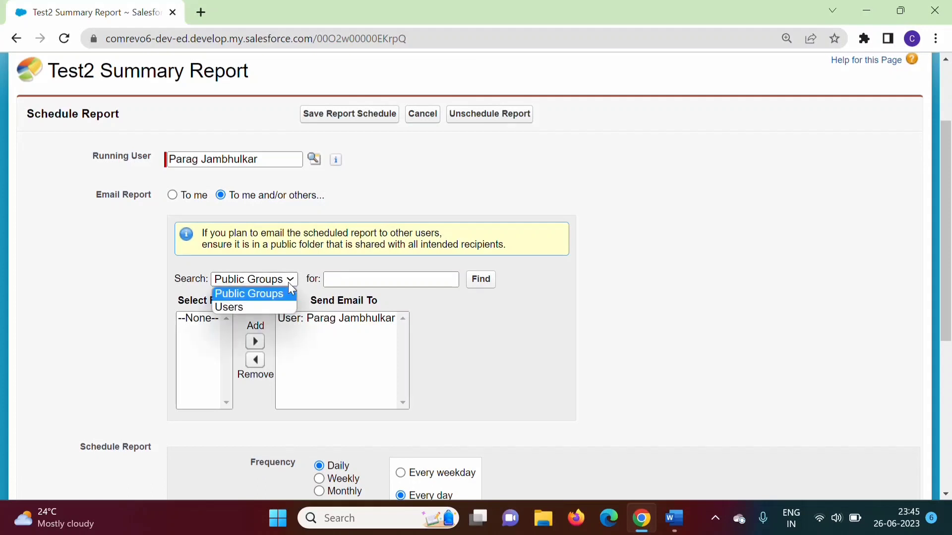
left_click(252, 307)
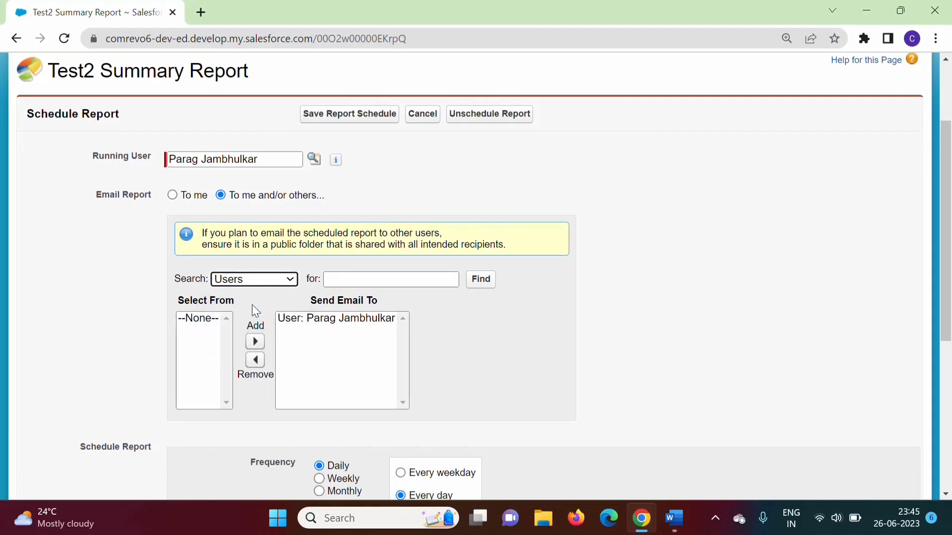
key("Up")
left_click_drag(200, 233, 449, 250)
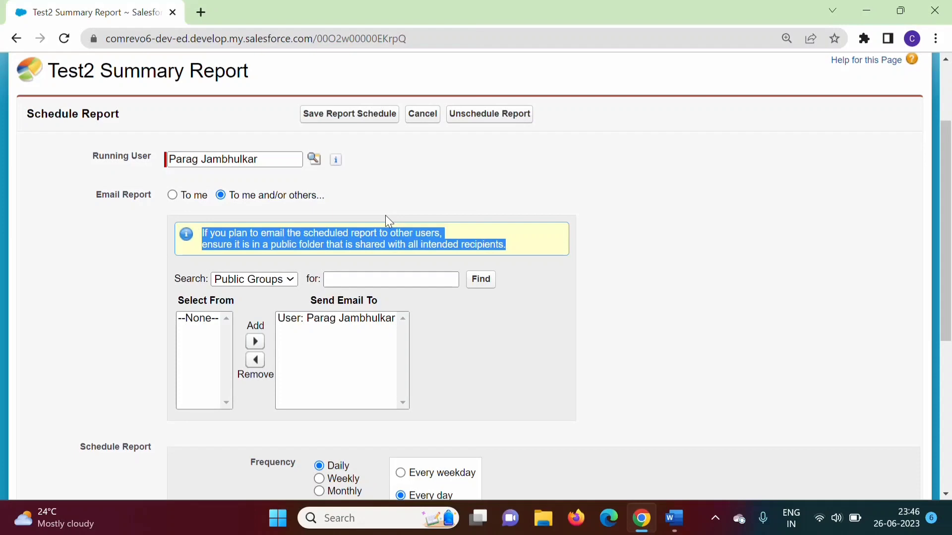
left_click(172, 194)
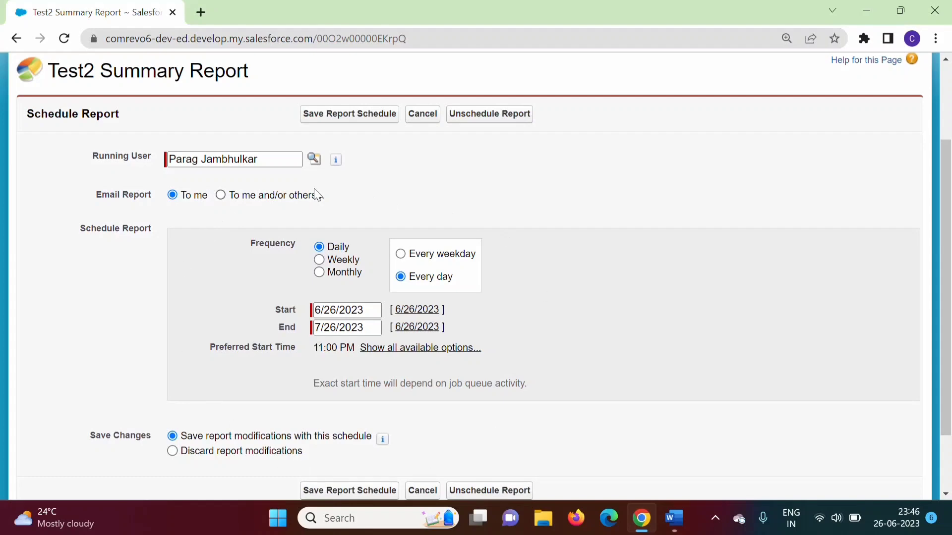
Step: Save the daily report schedule with 'Save report modifications with this schedule' kept selected
scroll(510, 424, "down", 2)
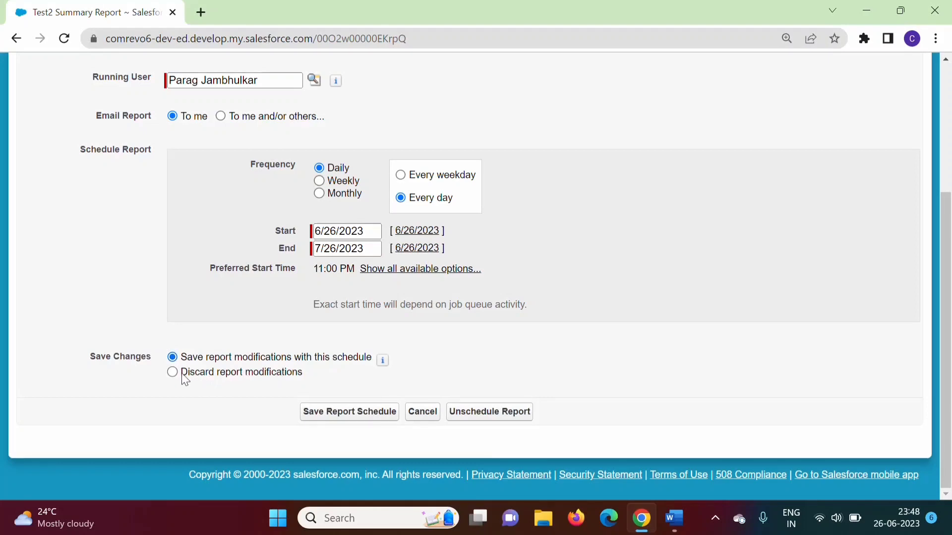
left_click_drag(182, 375, 307, 380)
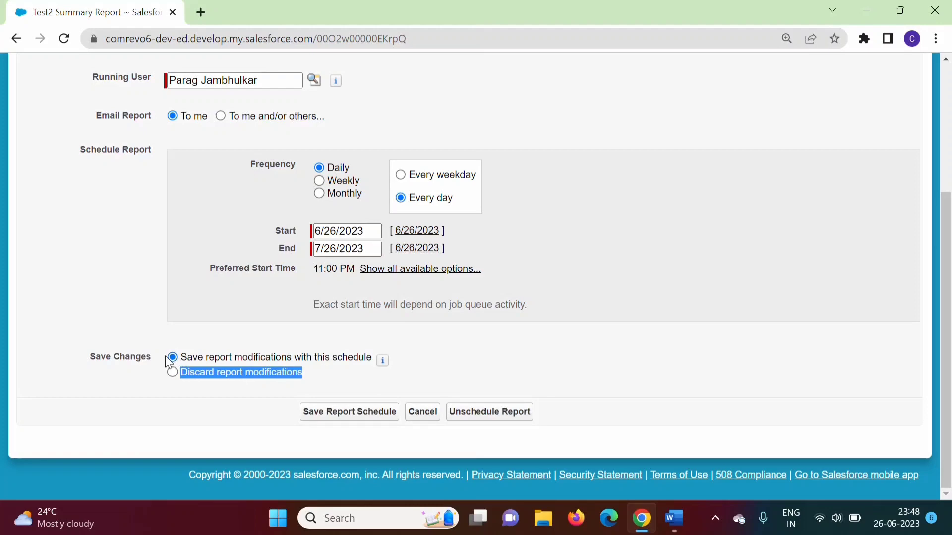
left_click(364, 420)
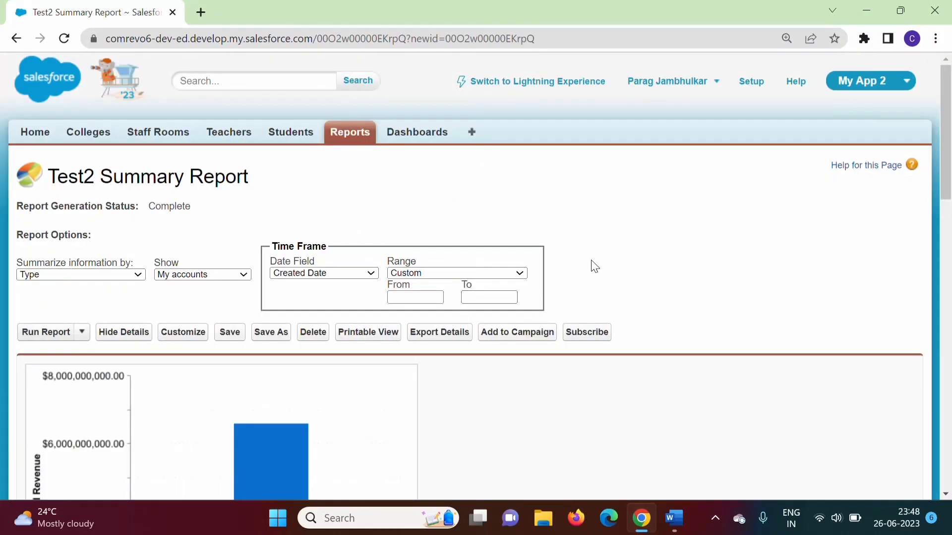
Step: Find Scheduled Jobs through Setup Quick Find 'scheduled' and check the Test2 Summary Report Report Run job
left_click(752, 87)
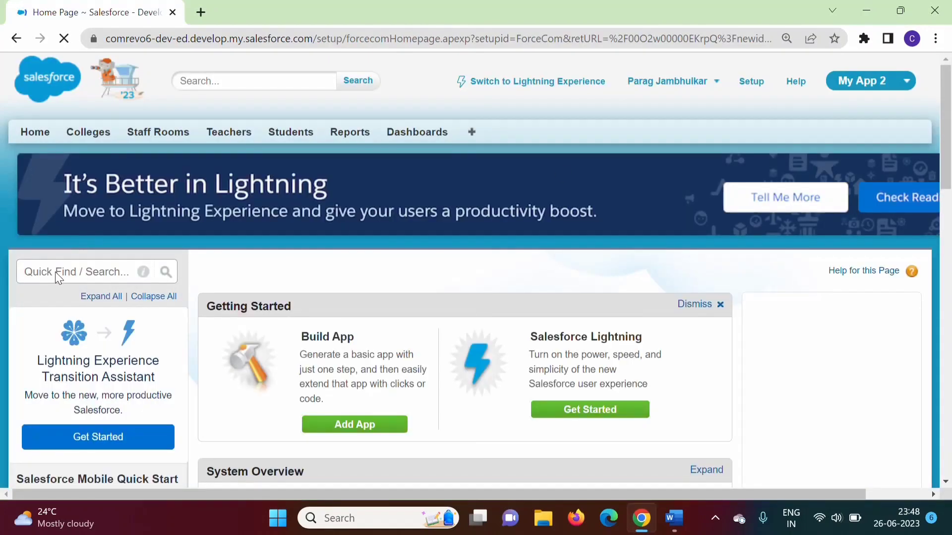
left_click(57, 270)
type("scheduled")
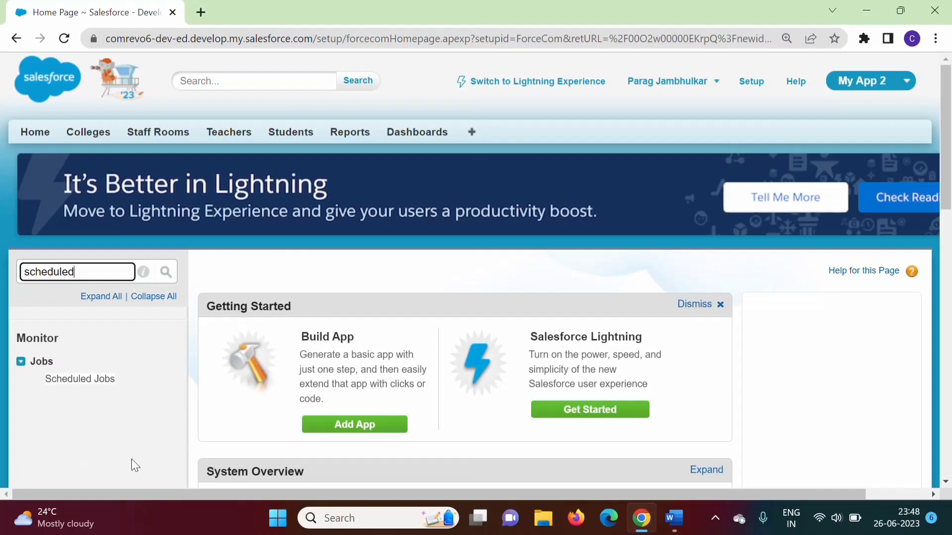
left_click(91, 380)
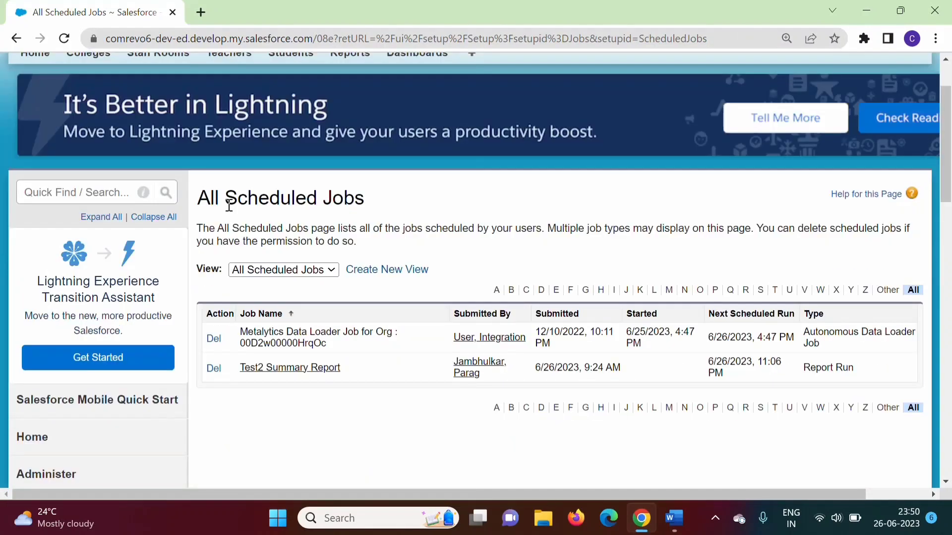
left_click_drag(225, 203, 367, 204)
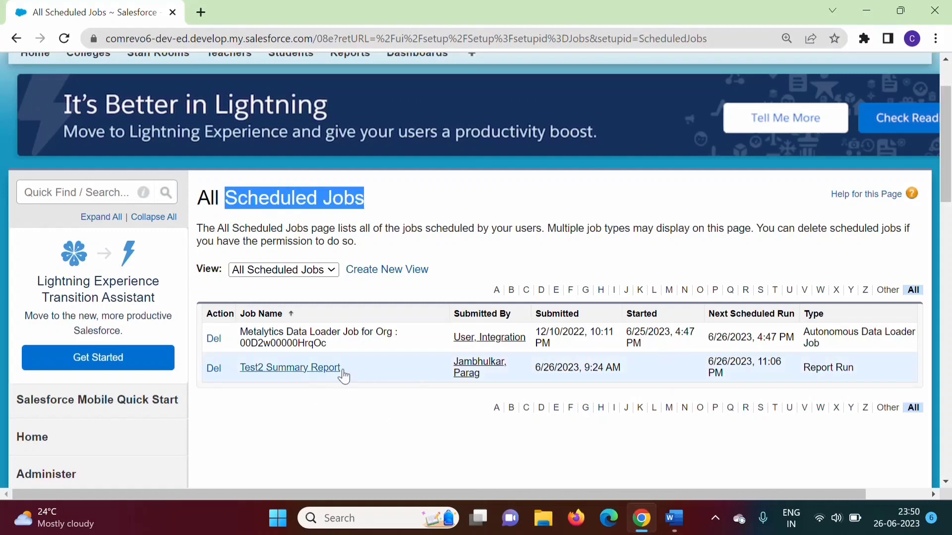
left_click(287, 375)
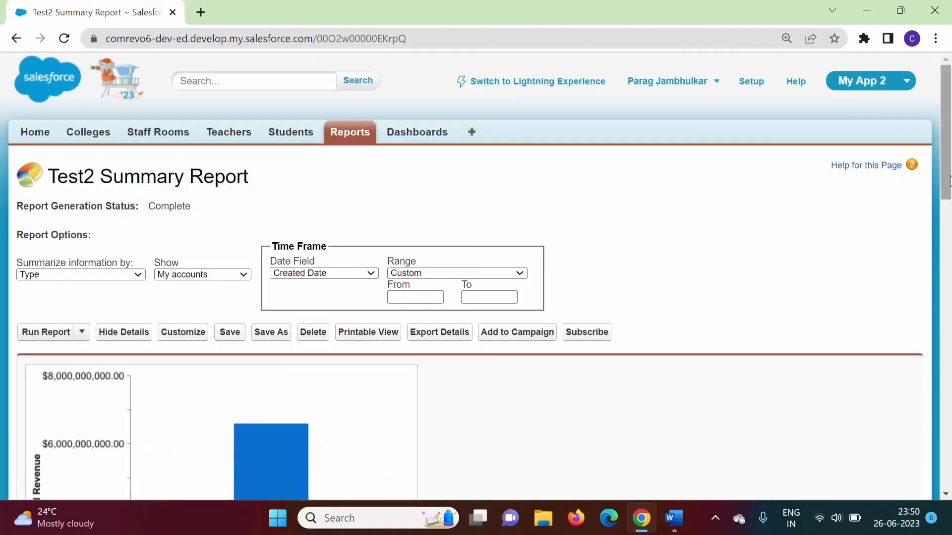
left_click_drag(948, 181, 2, 52)
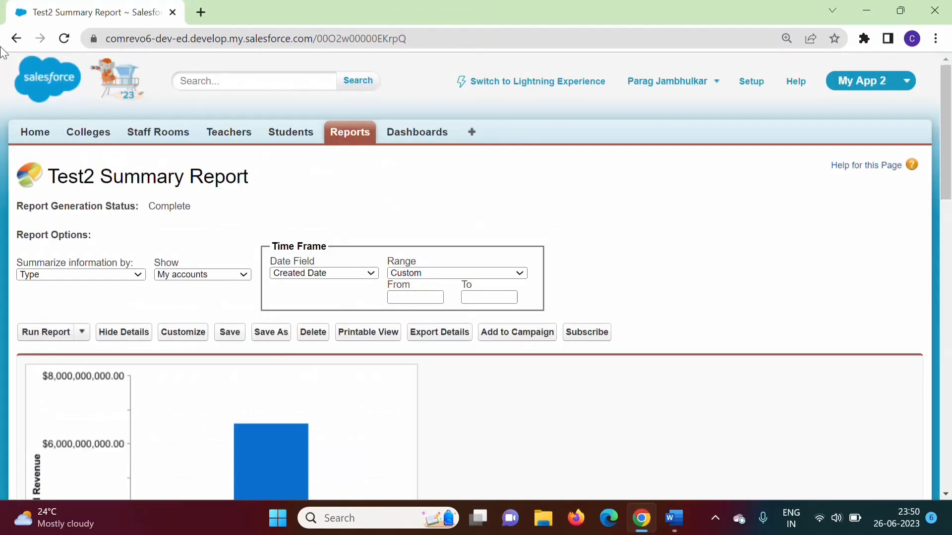
left_click(16, 38)
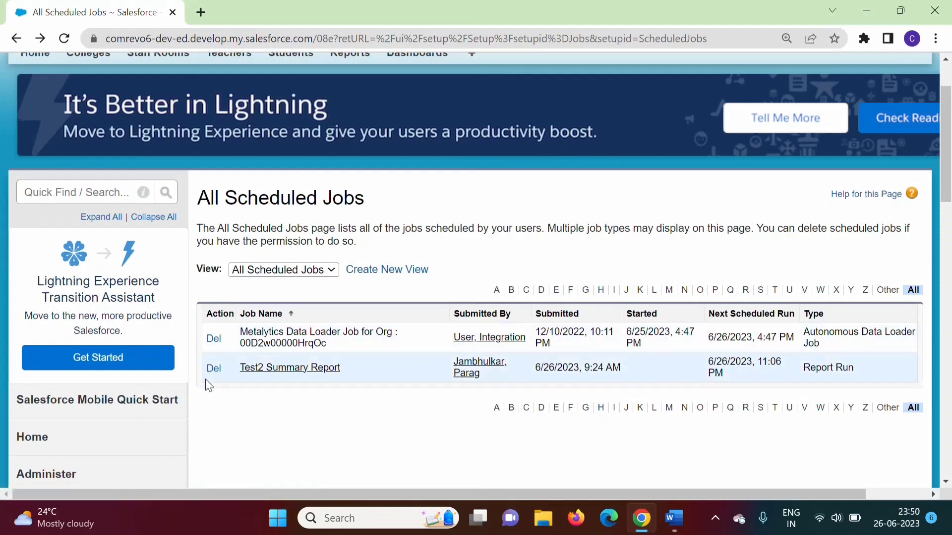
Step: Return to the Word 'Reports and Dashboards' notes at section 5, Schedule Report
key("alt+Tab")
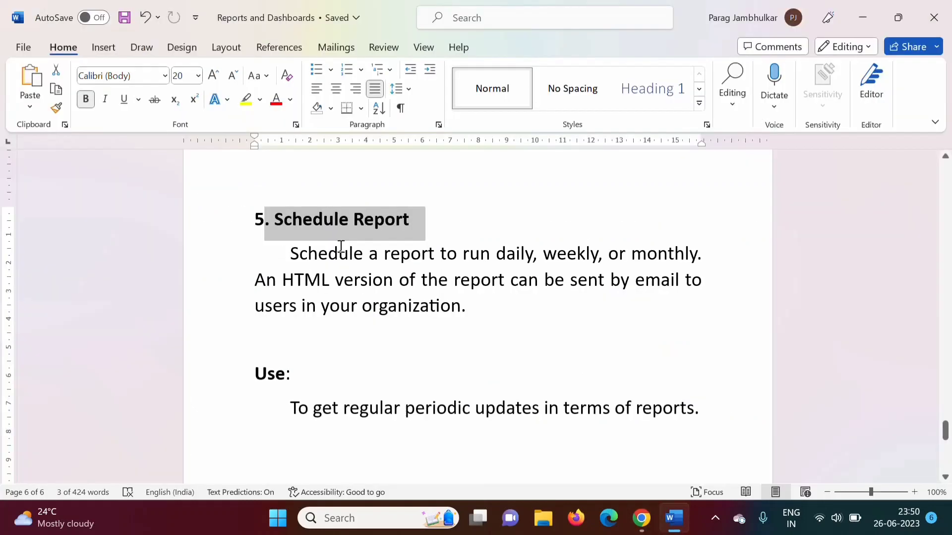